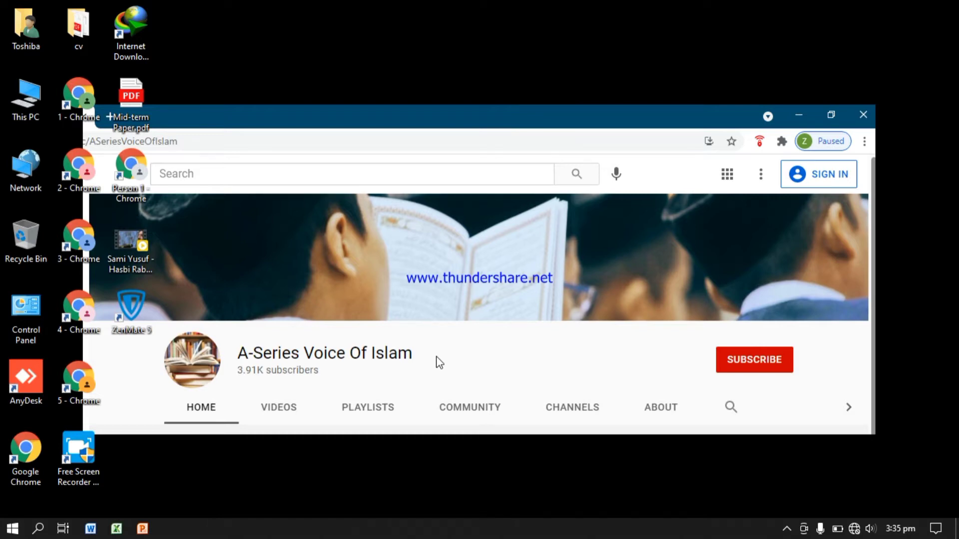
Open Google Chrome with the Person 1 profile and maximize its window.
{"action": "right_click", "coordinate": [260, 131]}
{"action": "left_click", "coordinate": [282, 165]}
{"action": "double_click", "coordinate": [20, 456]}
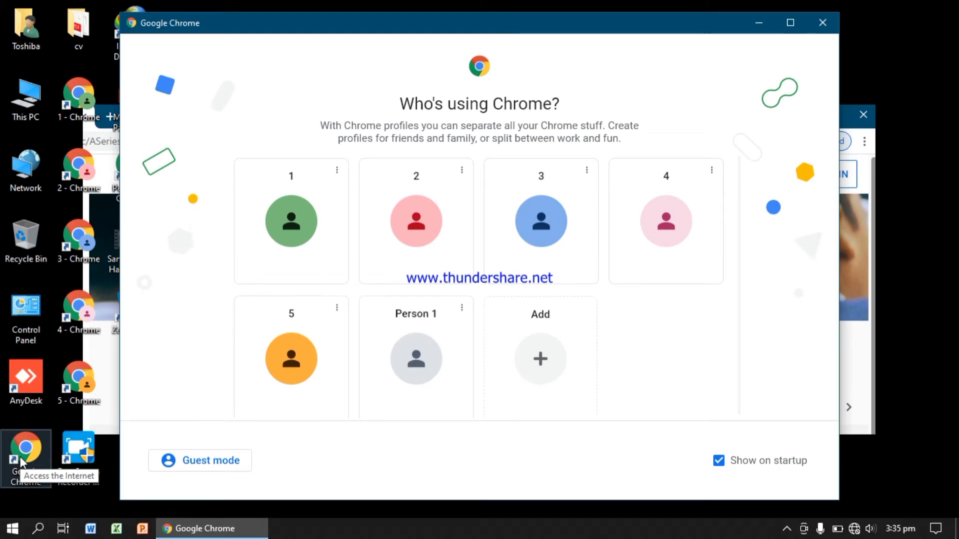
{"action": "left_click", "coordinate": [414, 383]}
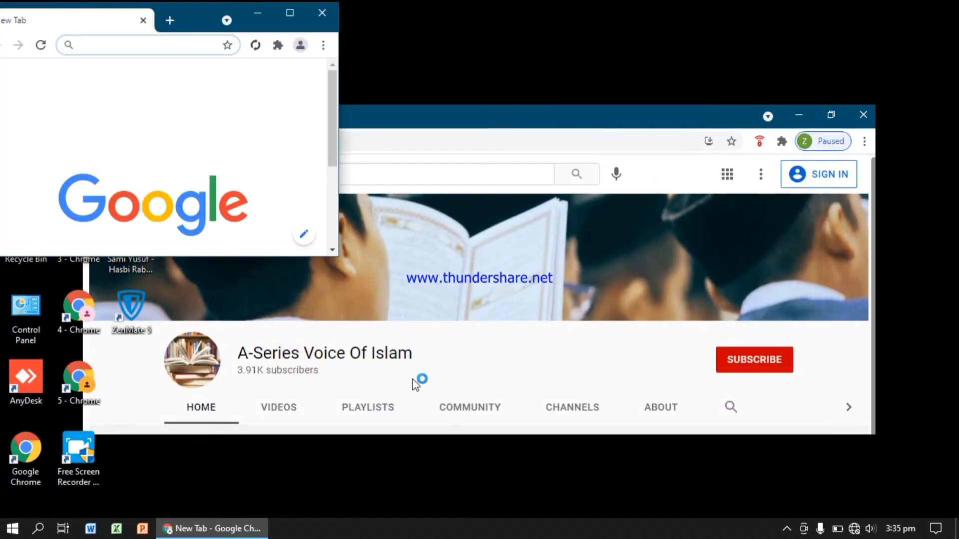
{"action": "left_click", "coordinate": [301, 13]}
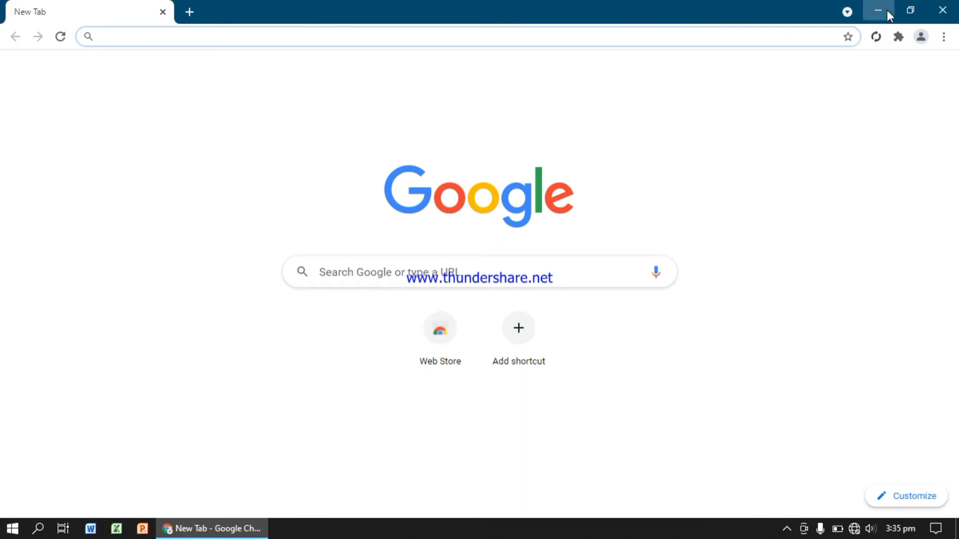
{"action": "left_click", "coordinate": [886, 10]}
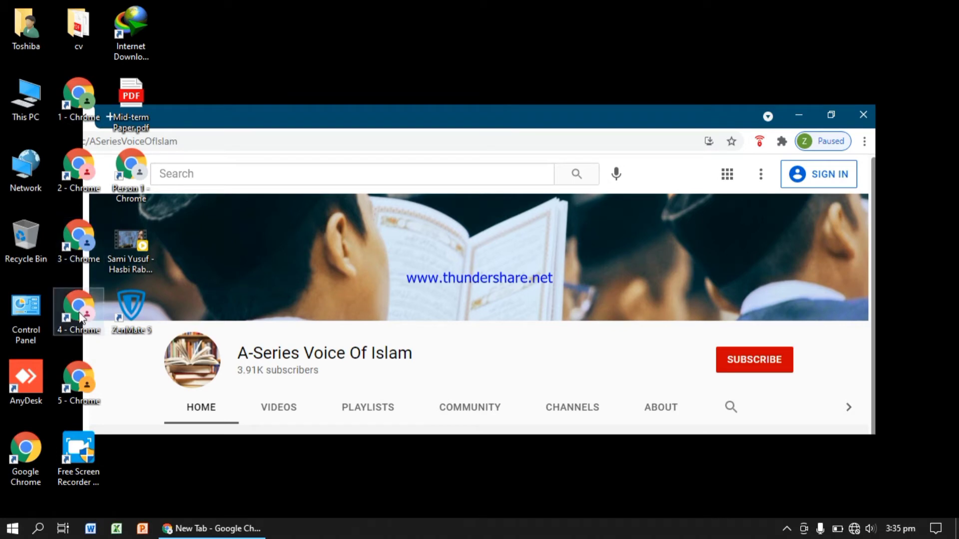
{"action": "double_click", "coordinate": [14, 456]}
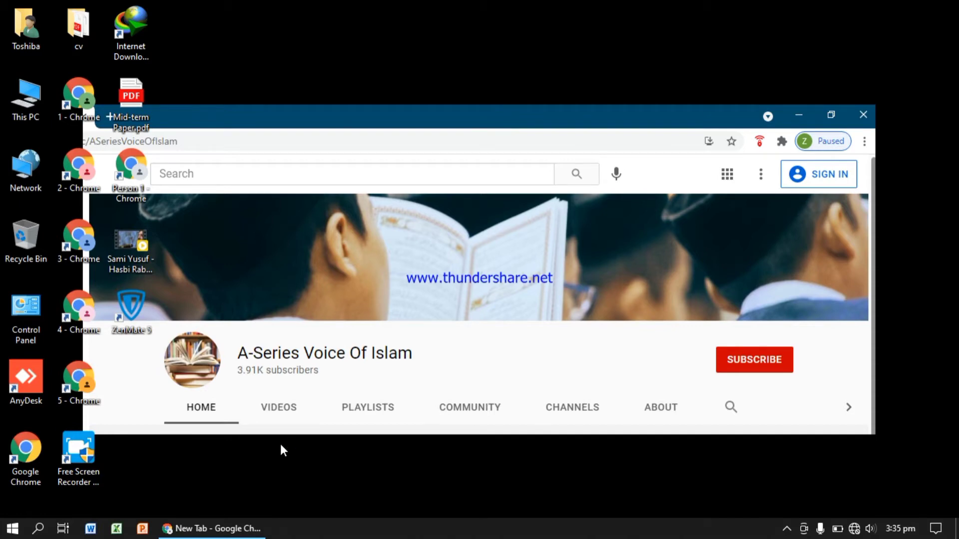
{"action": "left_click", "coordinate": [246, 528]}
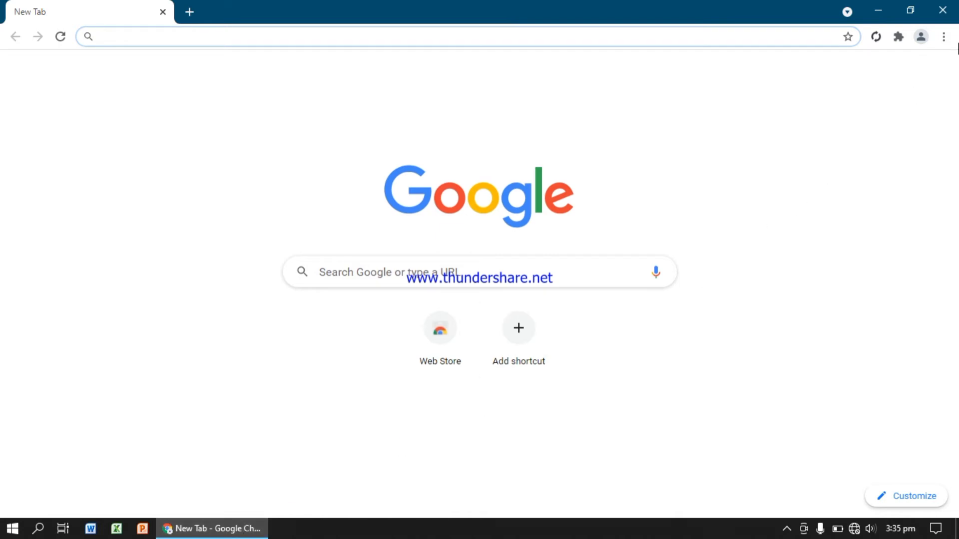
Add a new Chrome profile named "my chrome" with the yellow theme color and a desktop shortcut.
{"action": "left_click", "coordinate": [920, 37]}
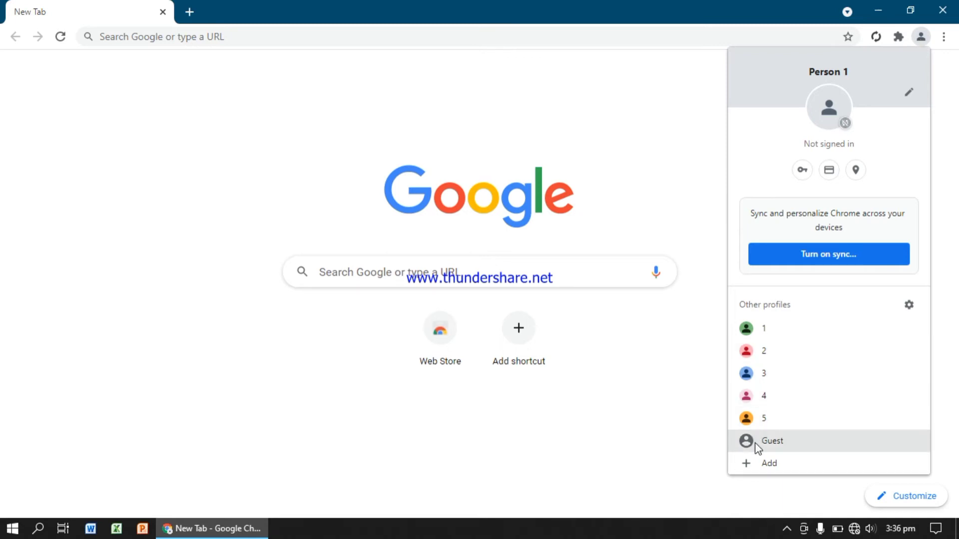
{"action": "left_click", "coordinate": [761, 468]}
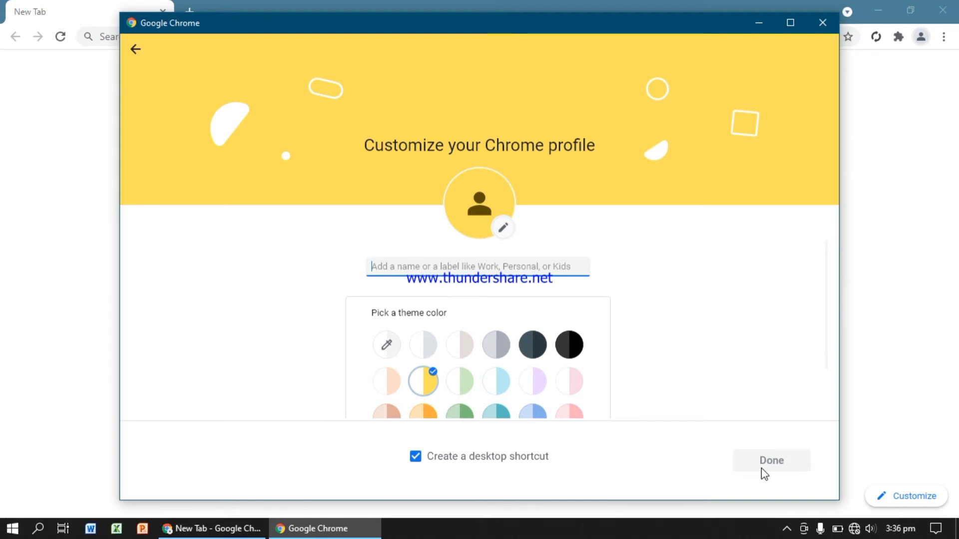
{"action": "type", "text": "my ch"}
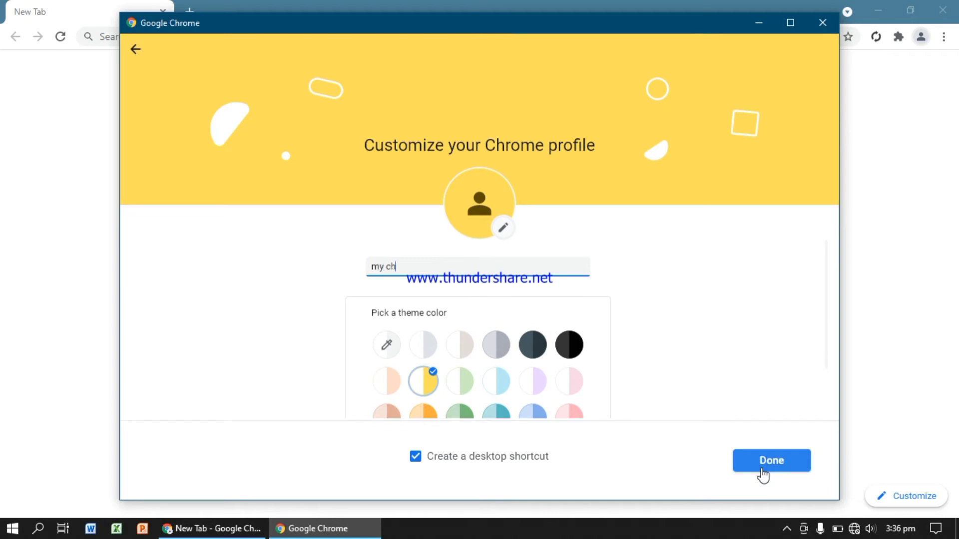
{"action": "type", "text": "rome"}
{"action": "left_click", "coordinate": [763, 471]}
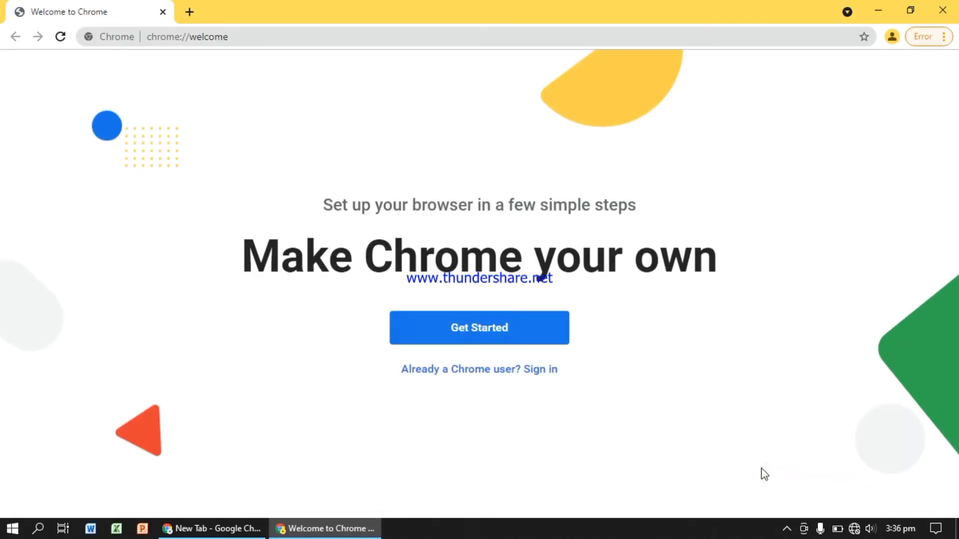
Close both Chrome windows and move the "my chrome" shortcut to the empty upper middle area of the desktop.
{"action": "left_click", "coordinate": [893, 37]}
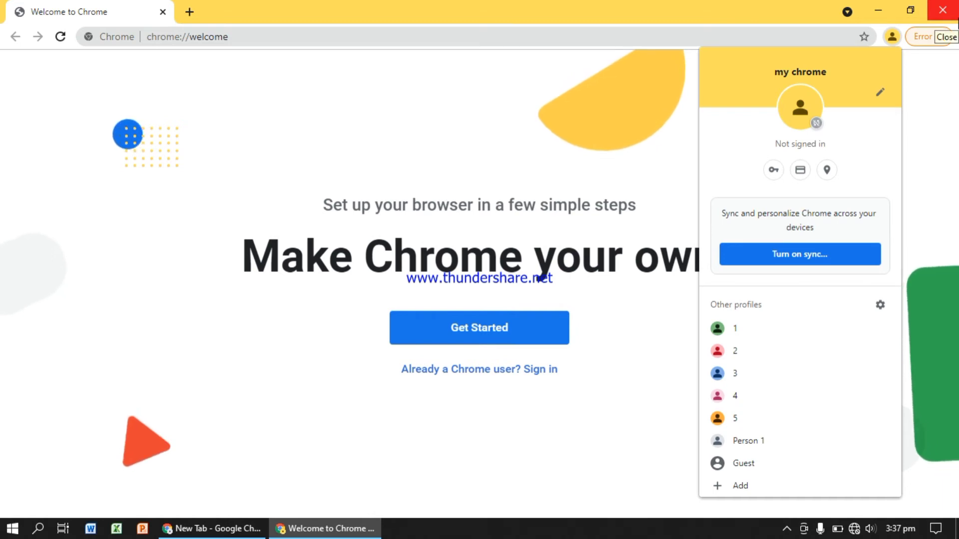
{"action": "left_click", "coordinate": [954, 15]}
{"action": "left_click", "coordinate": [953, 15]}
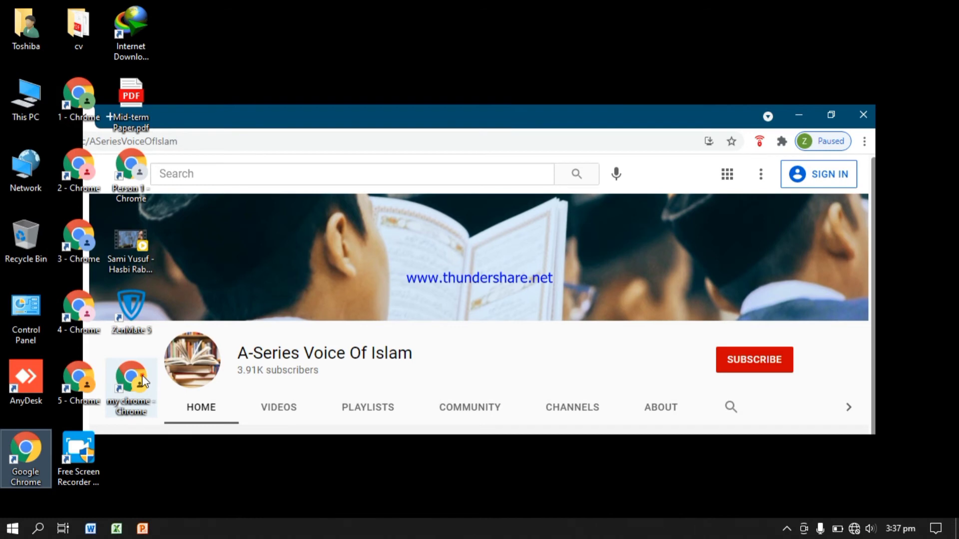
{"action": "left_click_drag", "start_coordinate": [142, 376], "coordinate": [438, 46]}
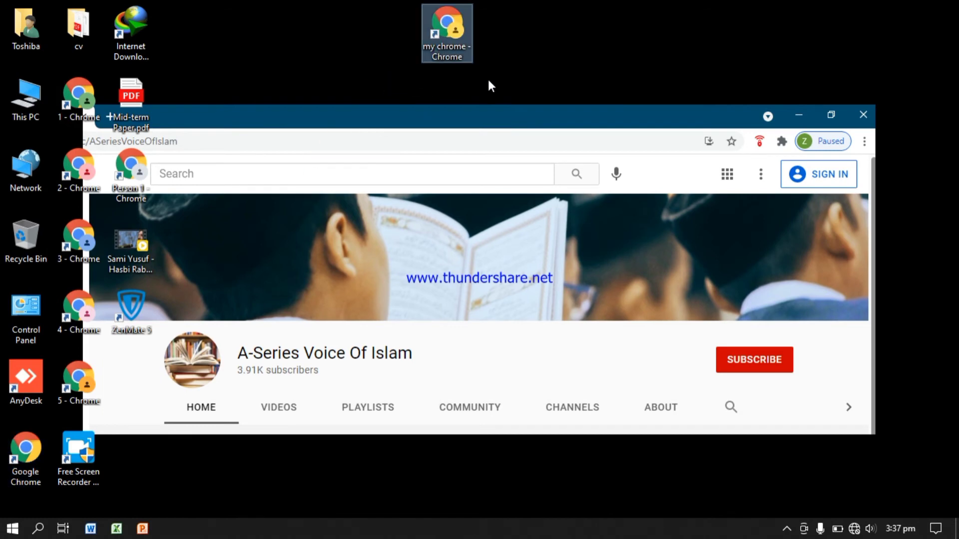
{"action": "left_click", "coordinate": [377, 73]}
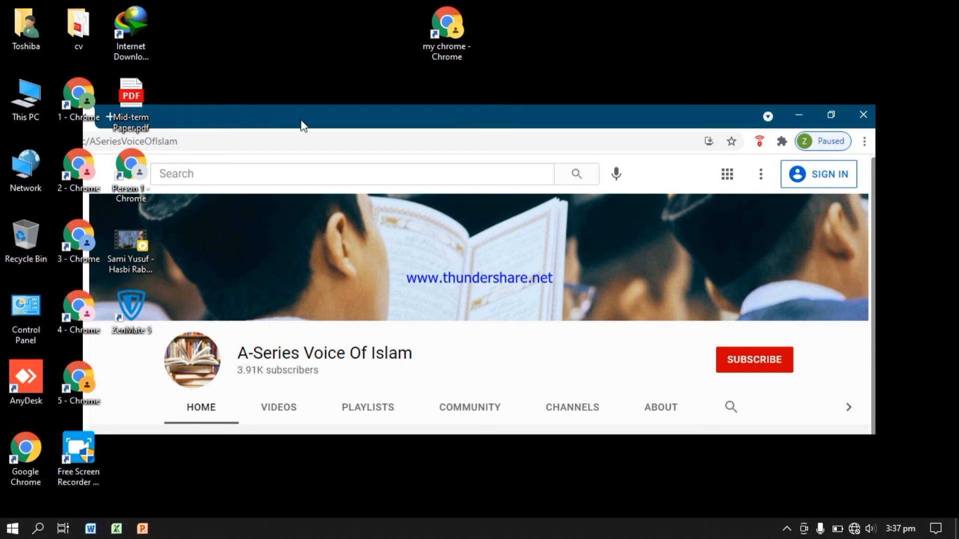
Reopen Chrome as Person 1 and add another profile labelled with a person's first name, with the teal theme and a desktop shortcut.
{"action": "double_click", "coordinate": [7, 465]}
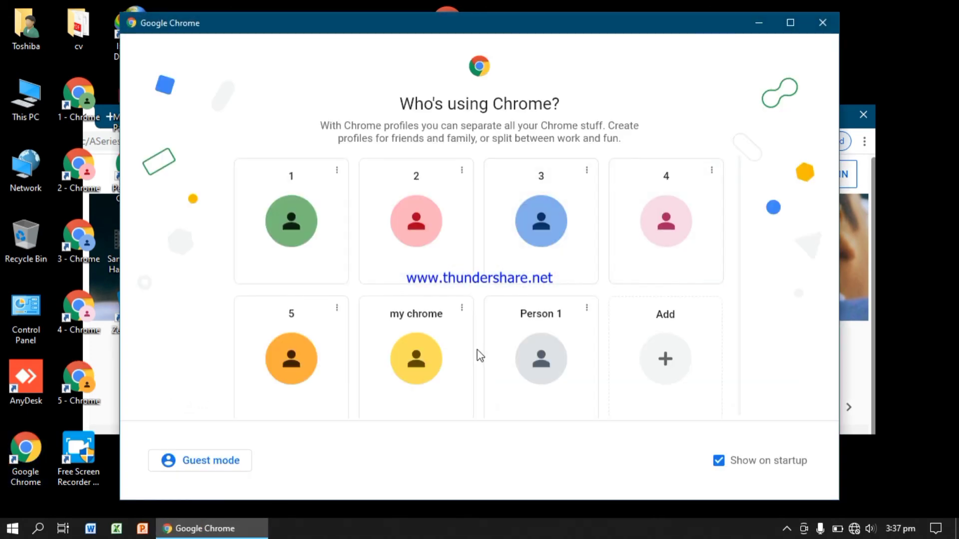
{"action": "left_click", "coordinate": [580, 344]}
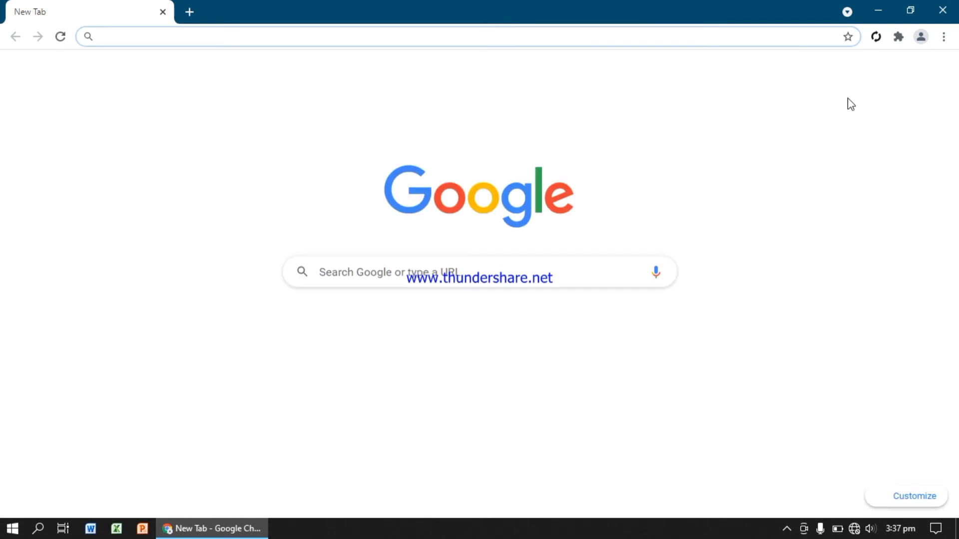
{"action": "left_click", "coordinate": [922, 38]}
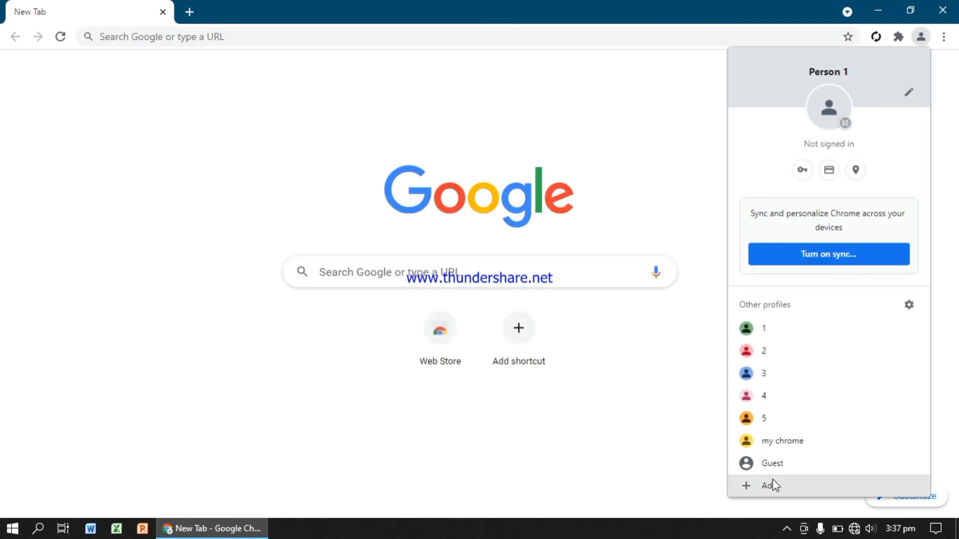
{"action": "left_click", "coordinate": [772, 492]}
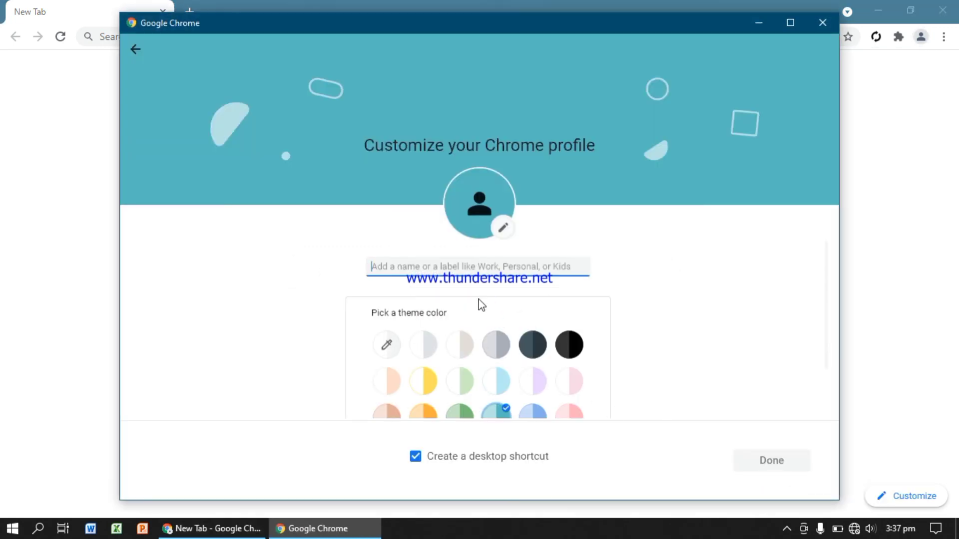
{"action": "type", "text": "asda"}
{"action": "key", "text": "BackSpace"}
{"action": "key", "text": "BackSpace"}
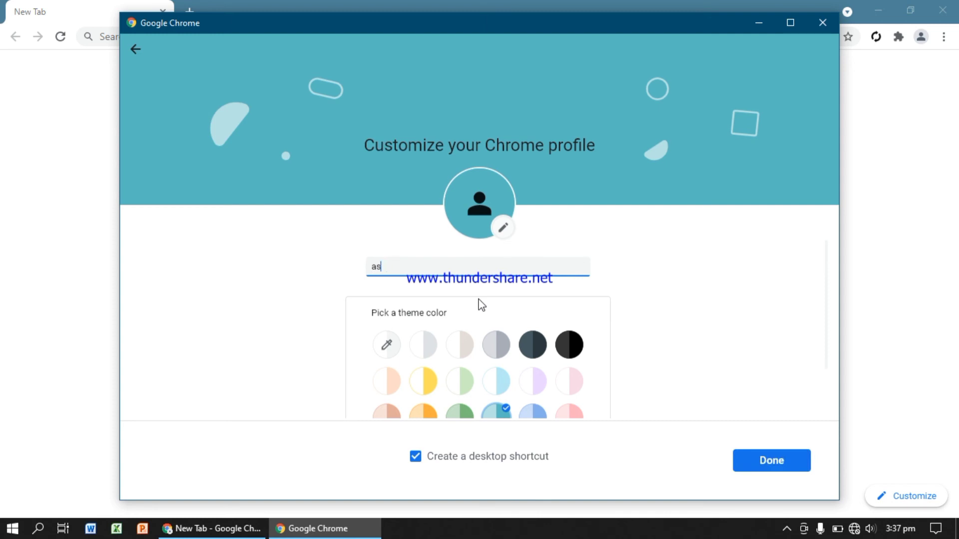
{"action": "type", "text": "ad"}
{"action": "left_click", "coordinate": [763, 460]}
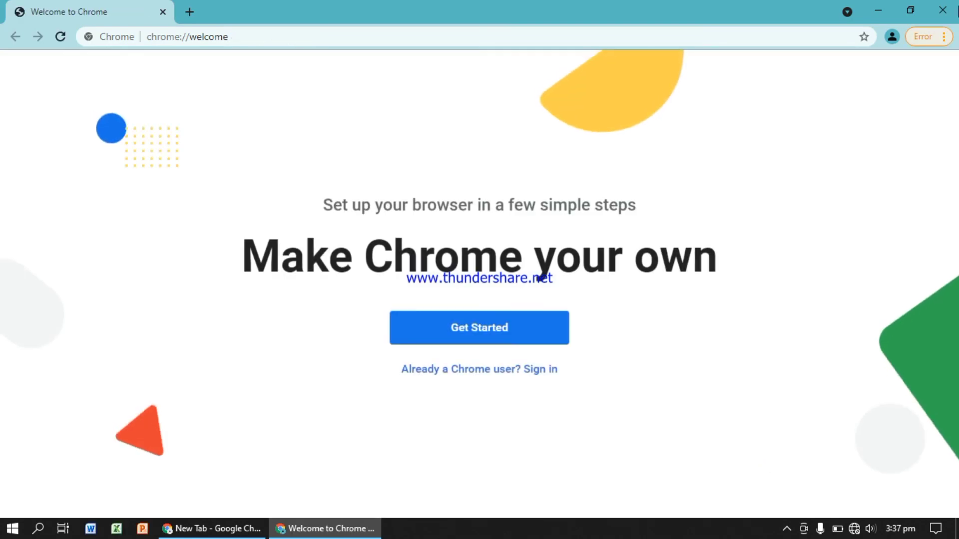
Close the Chrome windows and place the new teal profile's desktop shortcut beside the "my chrome" shortcut.
{"action": "left_click", "coordinate": [943, 10]}
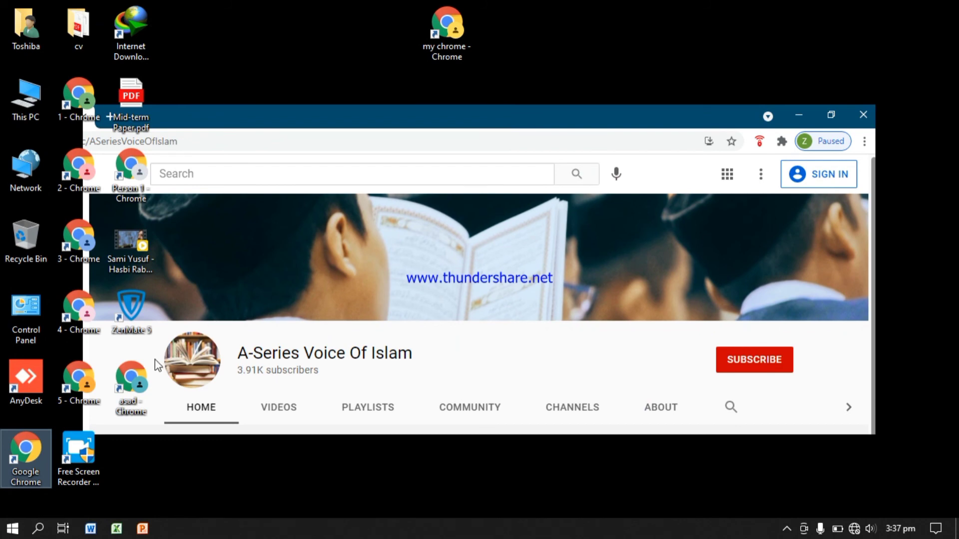
{"action": "left_click_drag", "start_coordinate": [132, 382], "coordinate": [404, 20]}
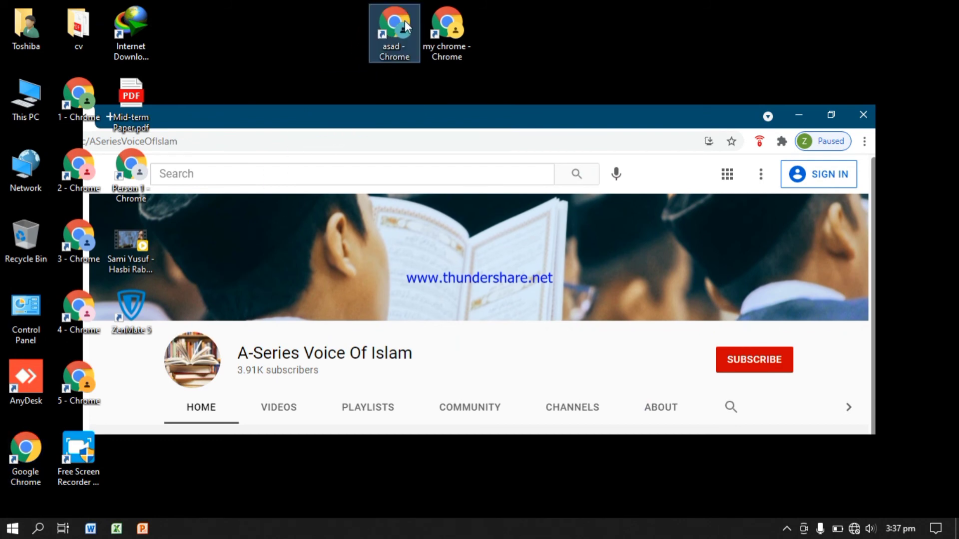
{"action": "right_click", "coordinate": [604, 82]}
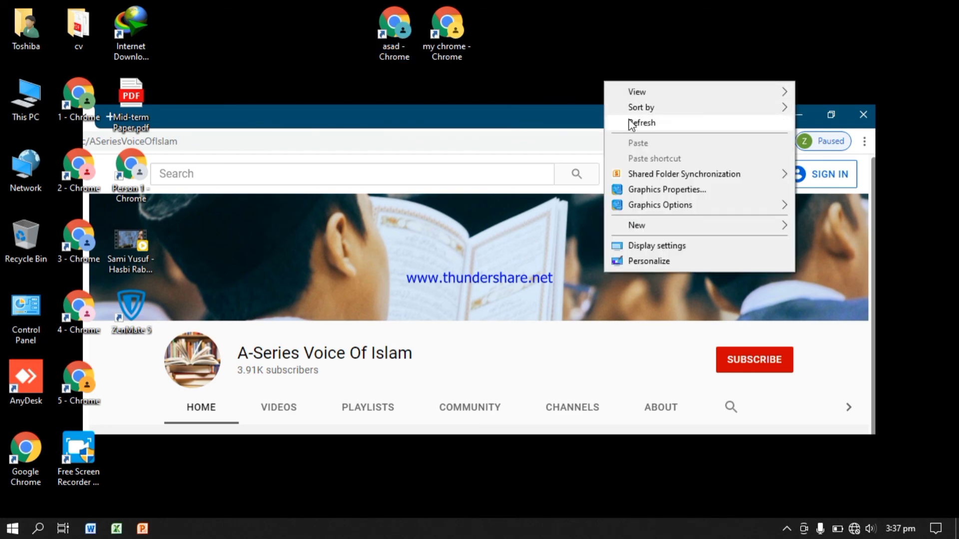
{"action": "left_click", "coordinate": [644, 126]}
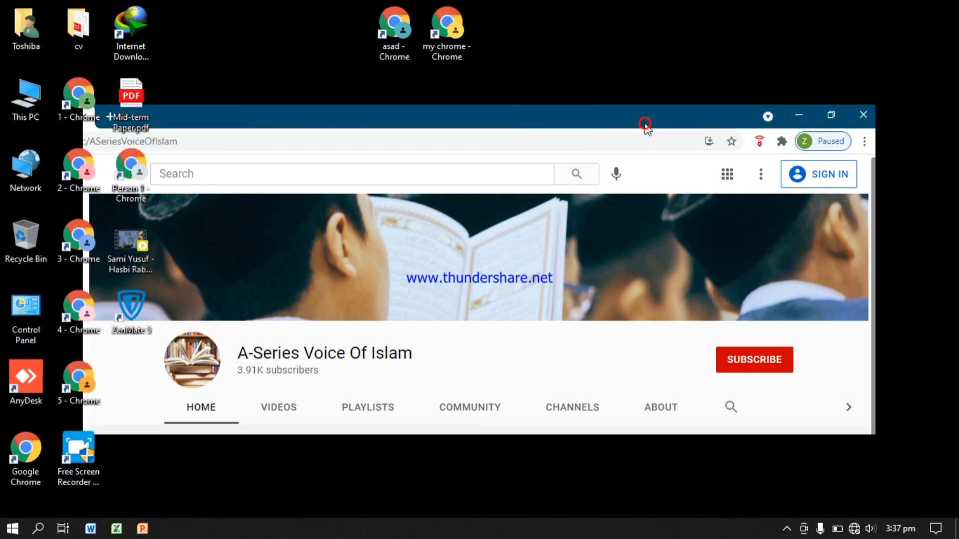